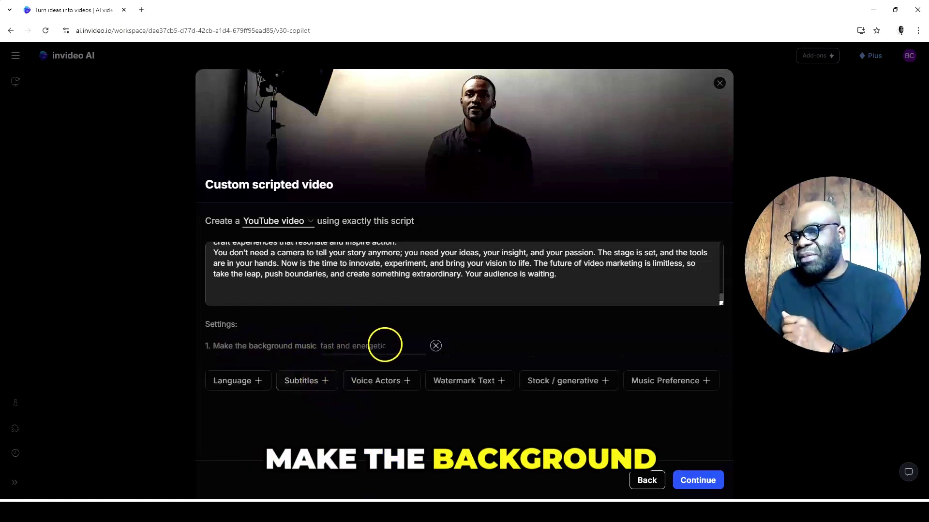
Add a language setting to the custom scripted video, review the available languages and keep English.
left_click(385, 345)
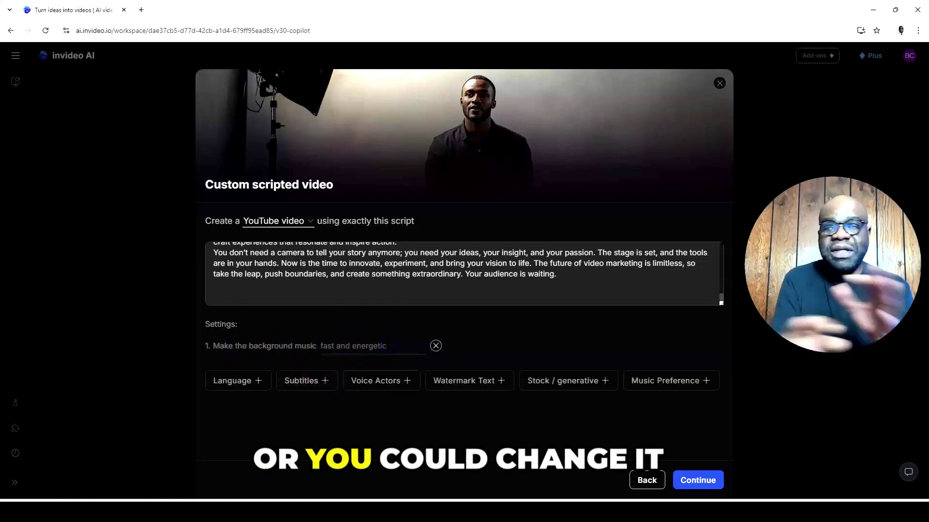
left_click(255, 382)
left_click(406, 378)
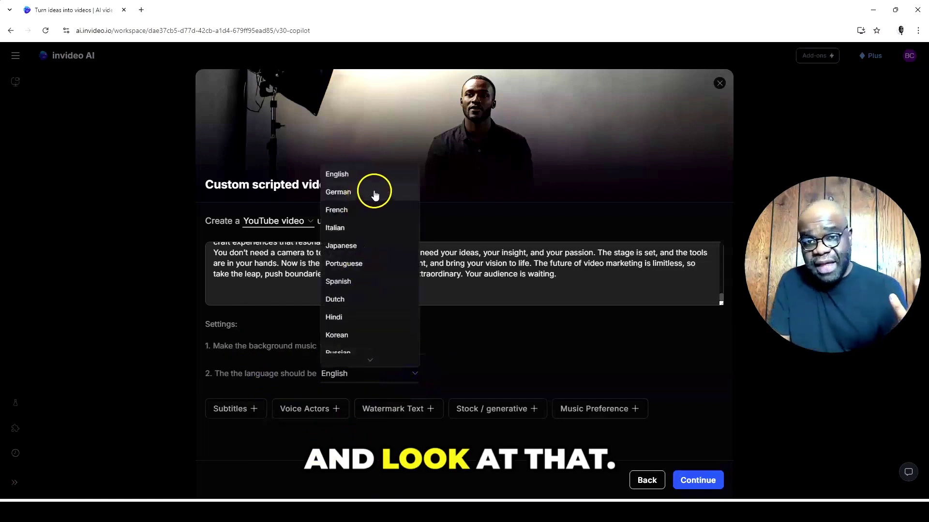
scroll(397, 288, "down", 10)
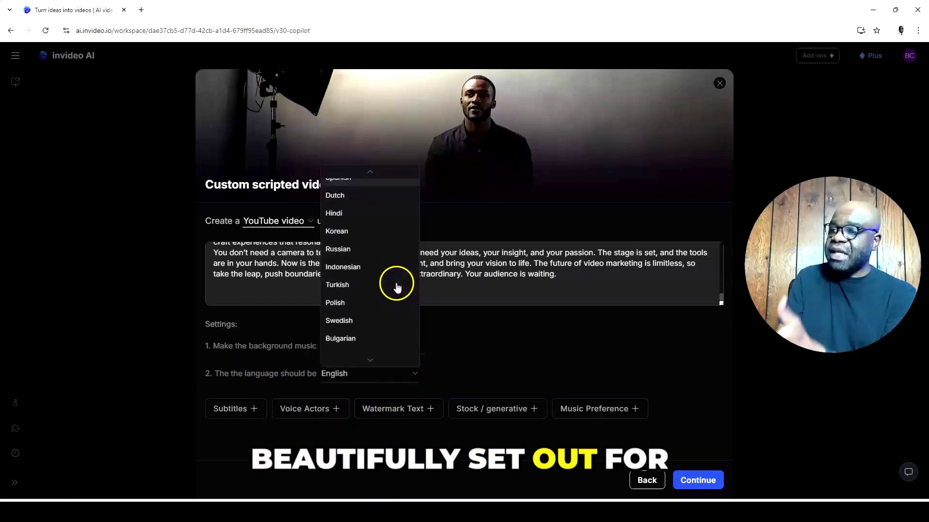
scroll(394, 289, "down", 5)
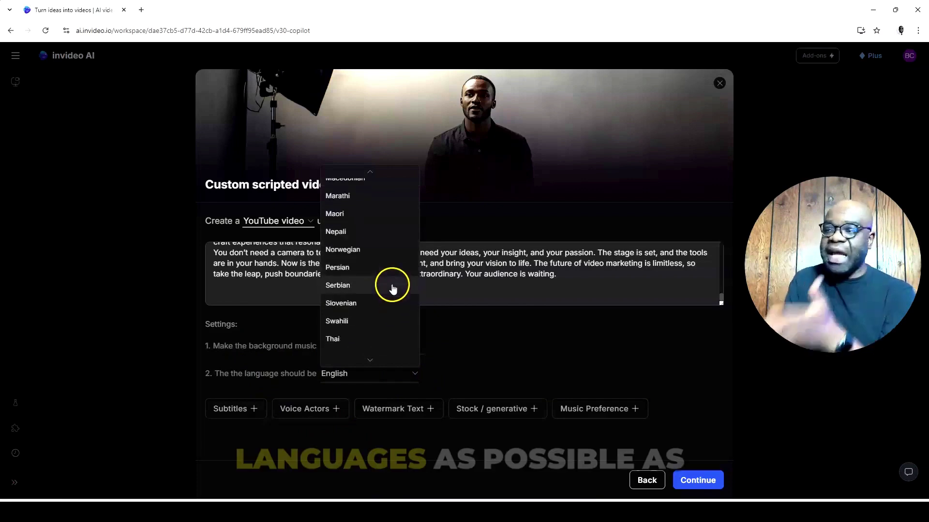
left_click(521, 346)
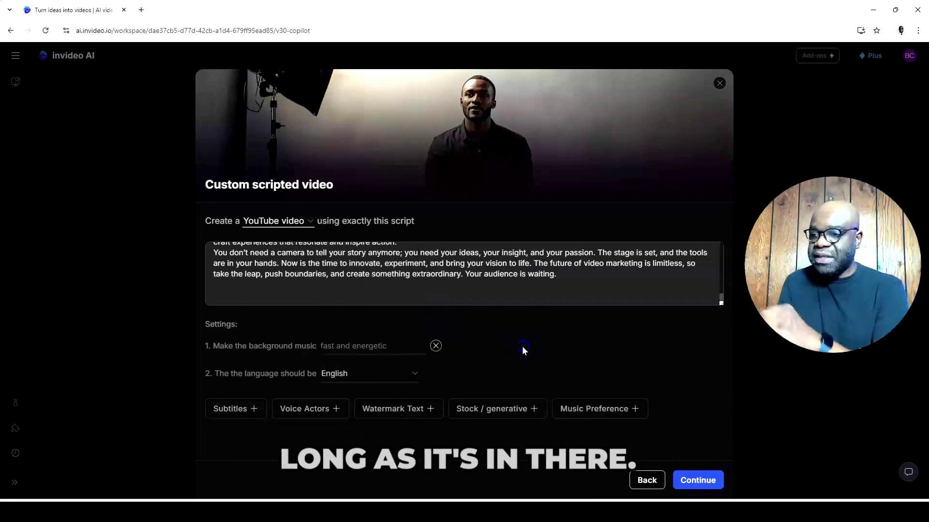
Add a subtitle setting, review the available subtitle styles and keep "Add any subtitle".
left_click(251, 419)
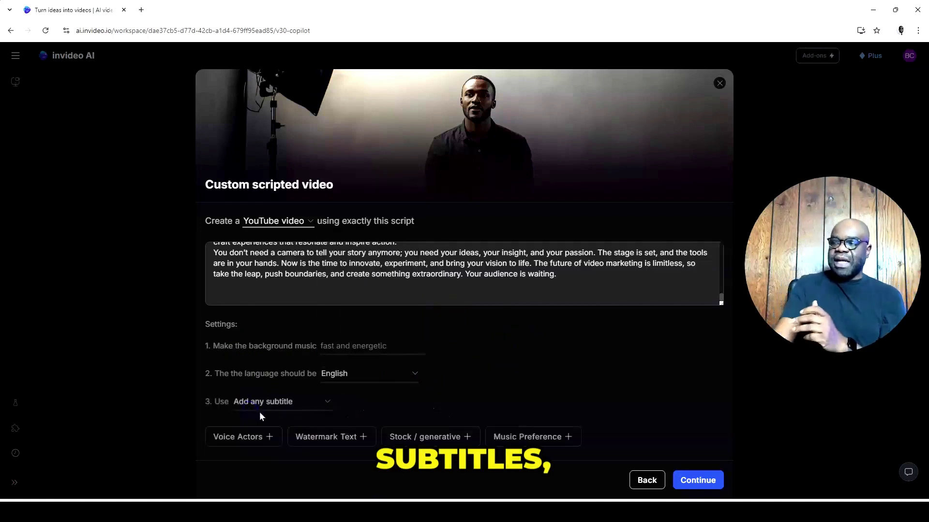
left_click(317, 405)
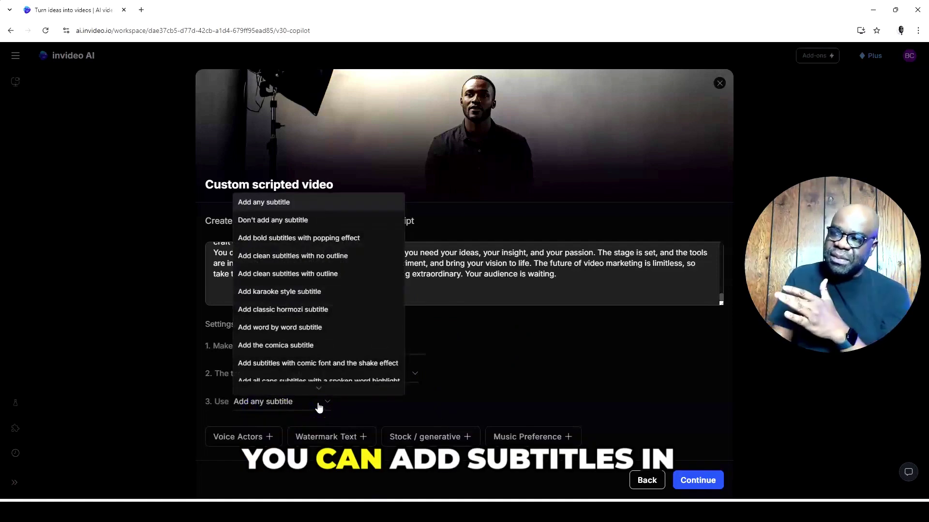
scroll(294, 289, "down", 2)
scroll(290, 264, "up", 2)
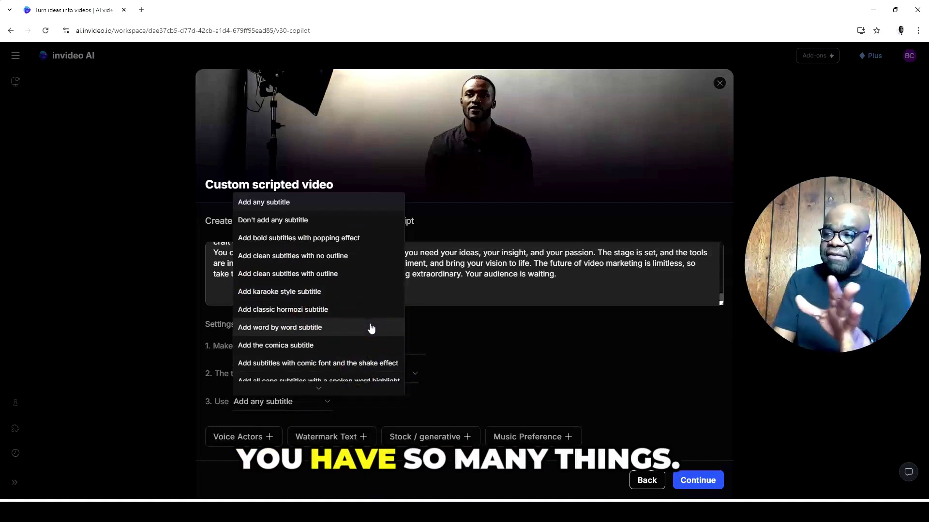
scroll(369, 317, "down", 1)
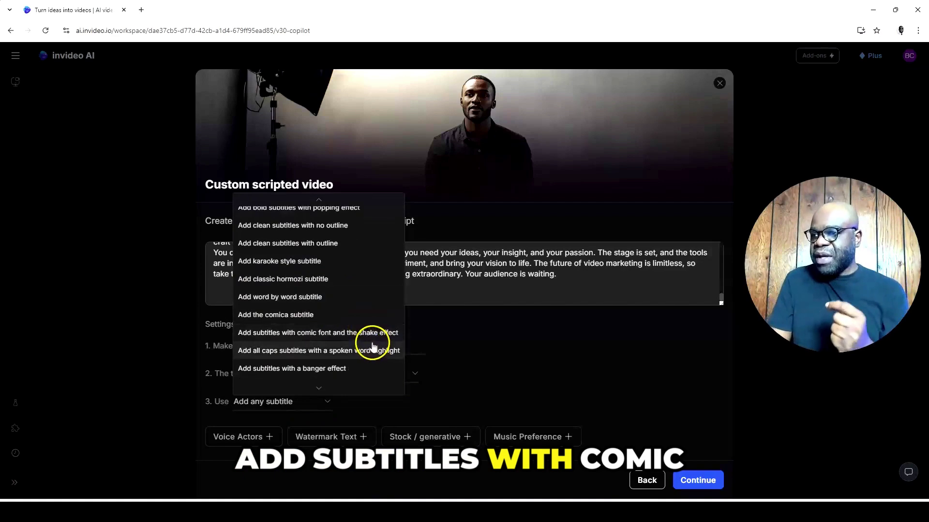
scroll(340, 364, "down", 1)
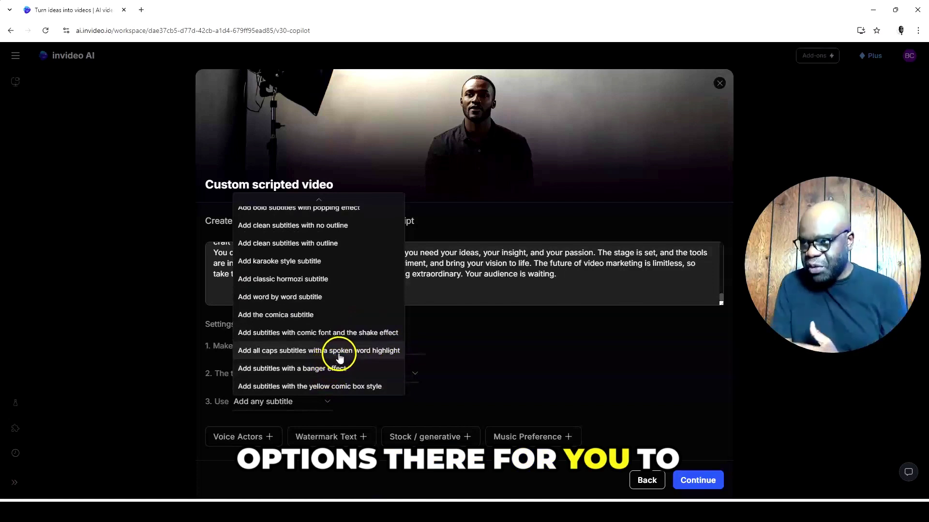
left_click(471, 390)
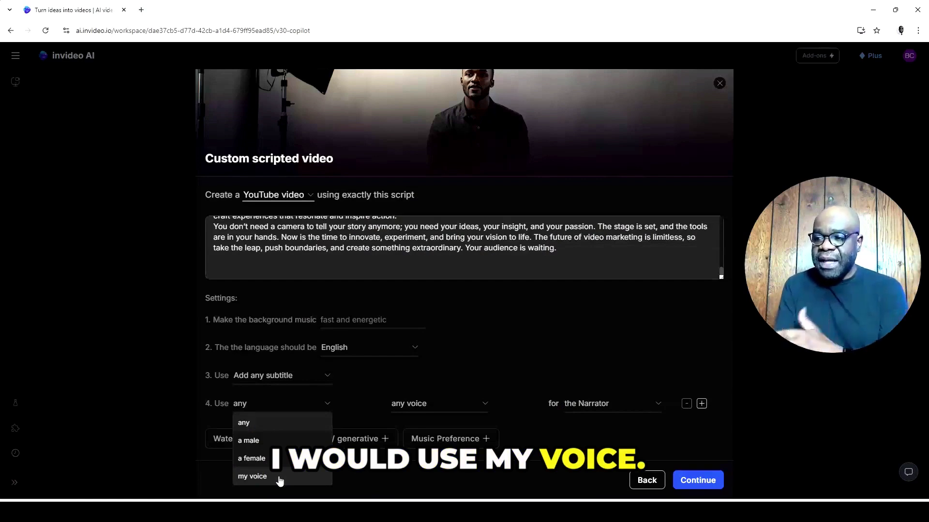
Review the available voice types and accents in the voice actor setting and choose "clear American voice".
left_click(257, 415)
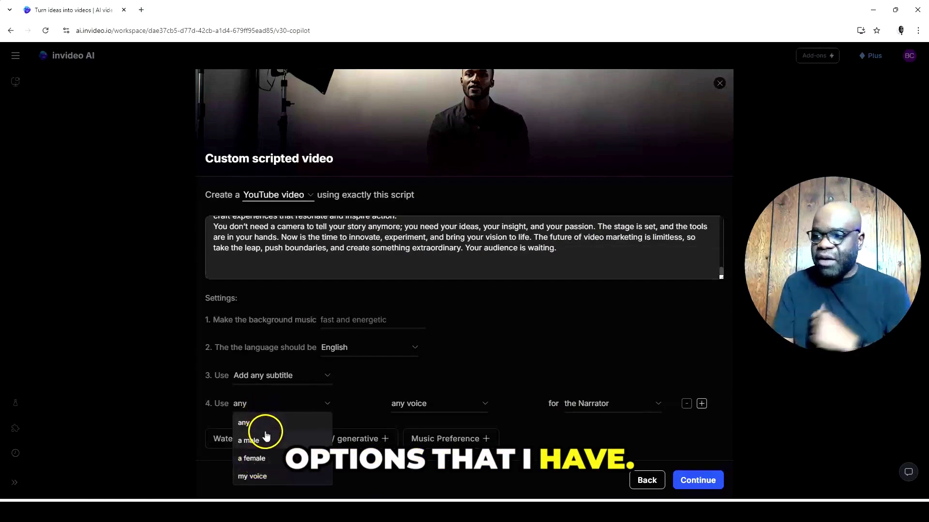
left_click(491, 405)
left_click(485, 405)
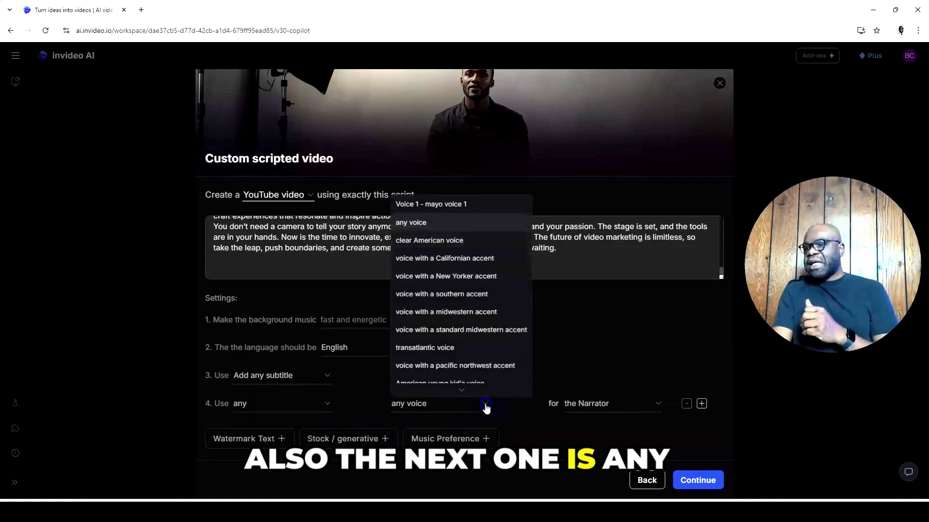
left_click(465, 378)
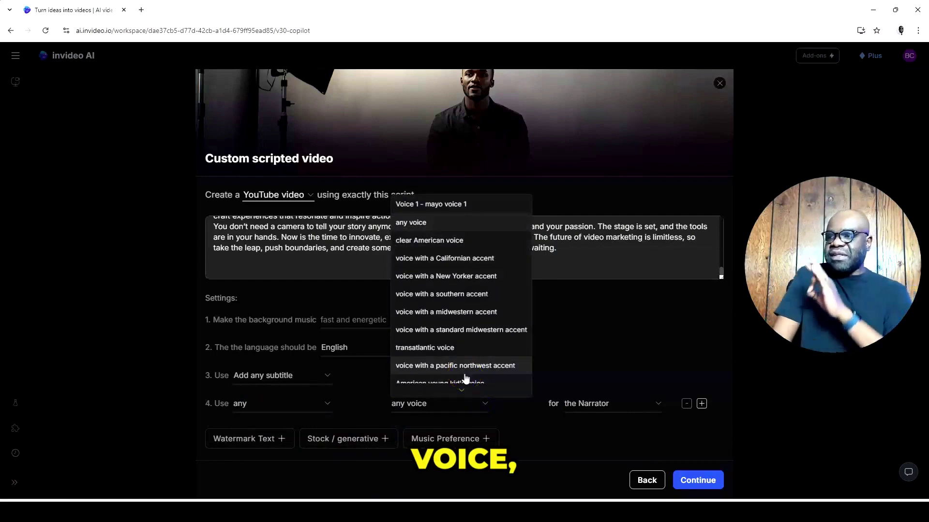
left_click(434, 278)
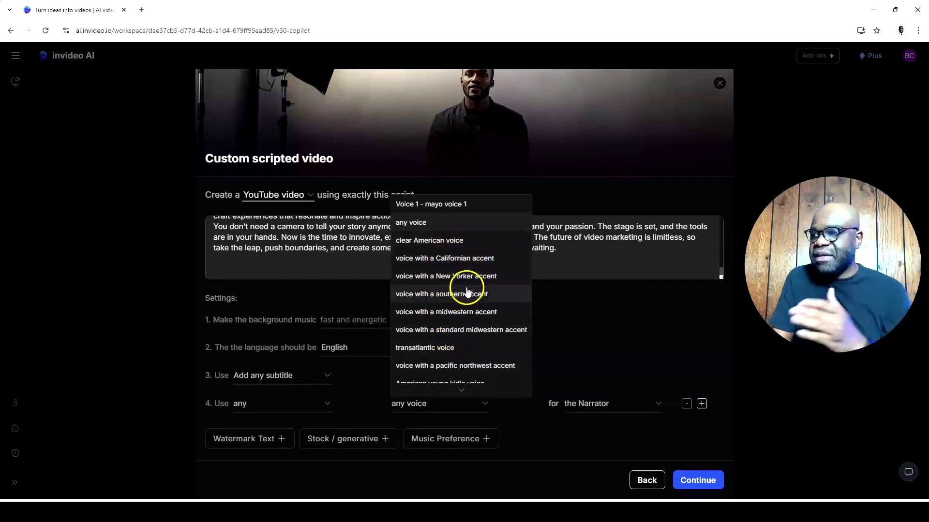
scroll(462, 292, "down", 1)
scroll(464, 305, "down", 3)
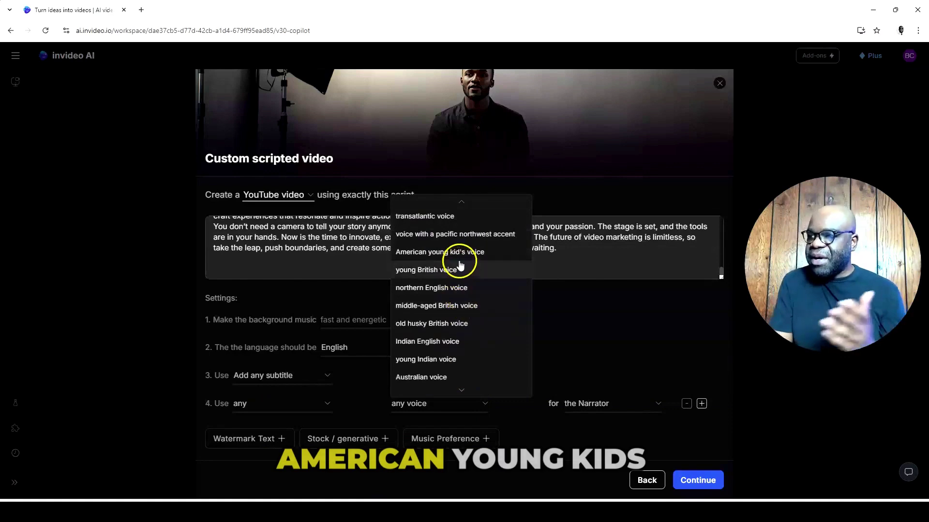
scroll(481, 281, "down", 3)
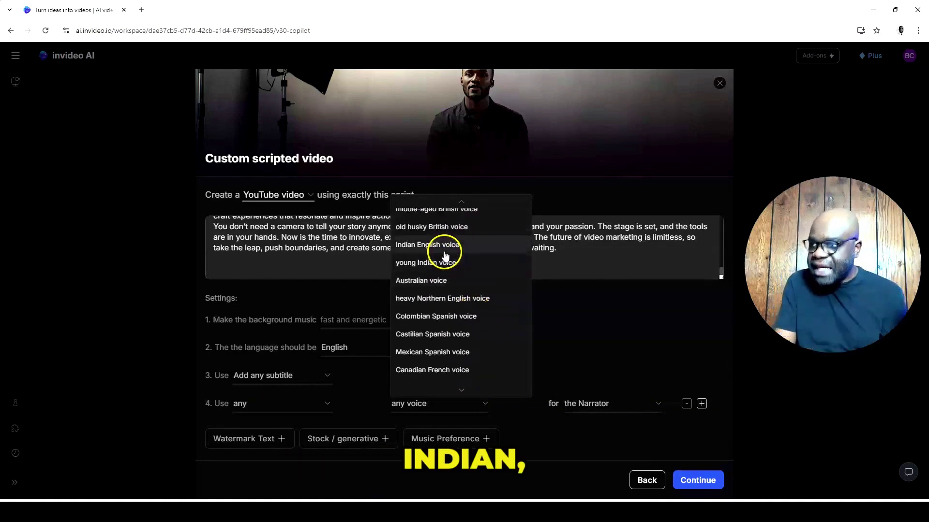
scroll(466, 296, "down", 5)
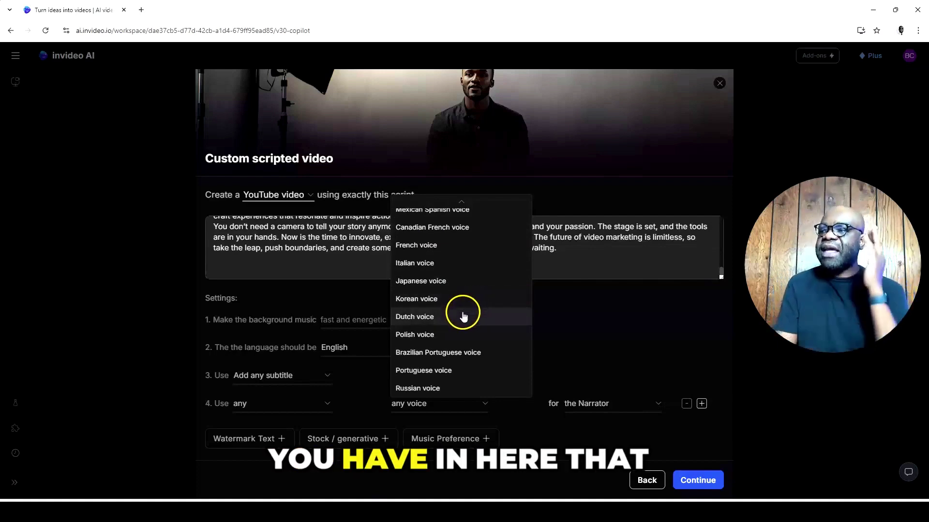
scroll(463, 317, "up", 10)
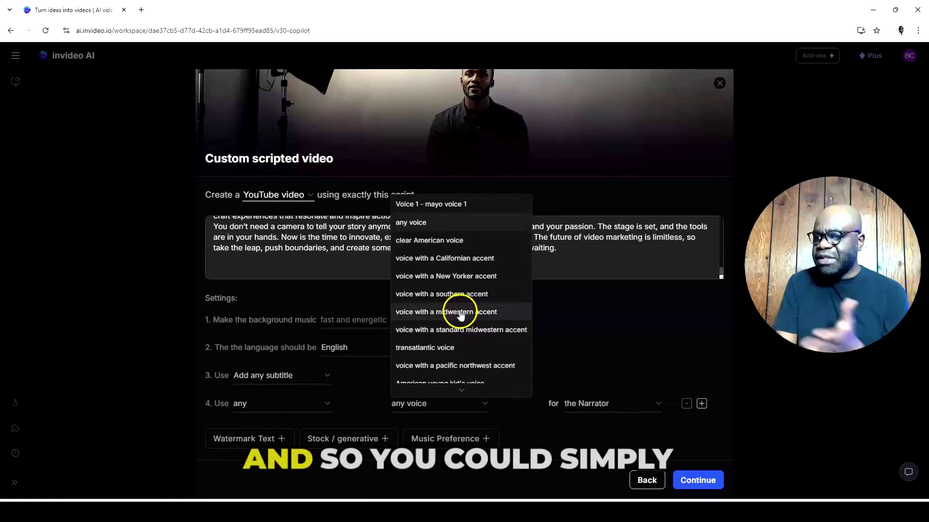
left_click(443, 244)
Set the voice actor to "a female", check the speaker options and keep the voice assigned to the Narrator.
left_click(315, 407)
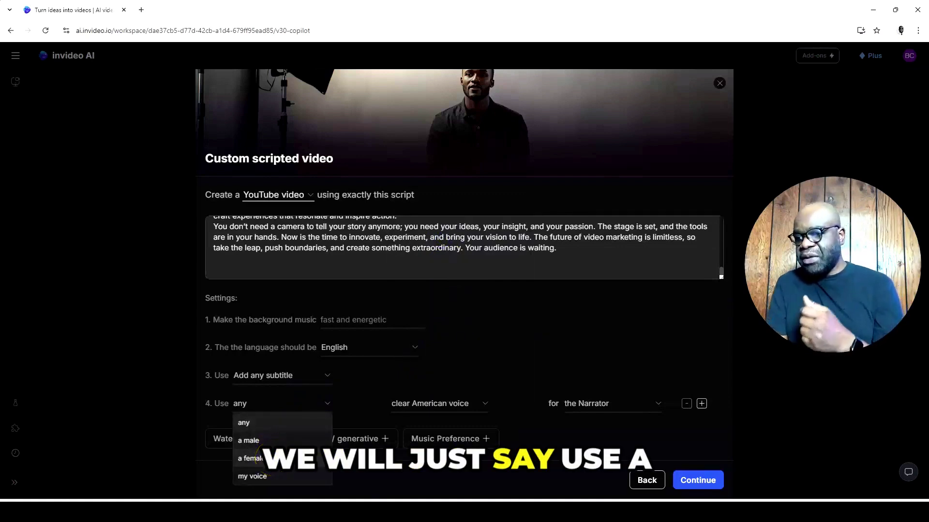
left_click(252, 458)
left_click(644, 412)
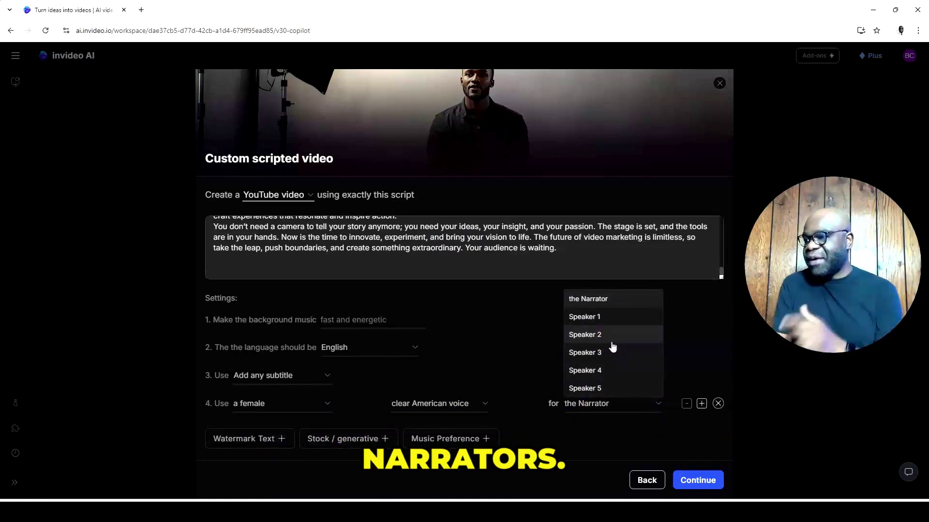
left_click(612, 341)
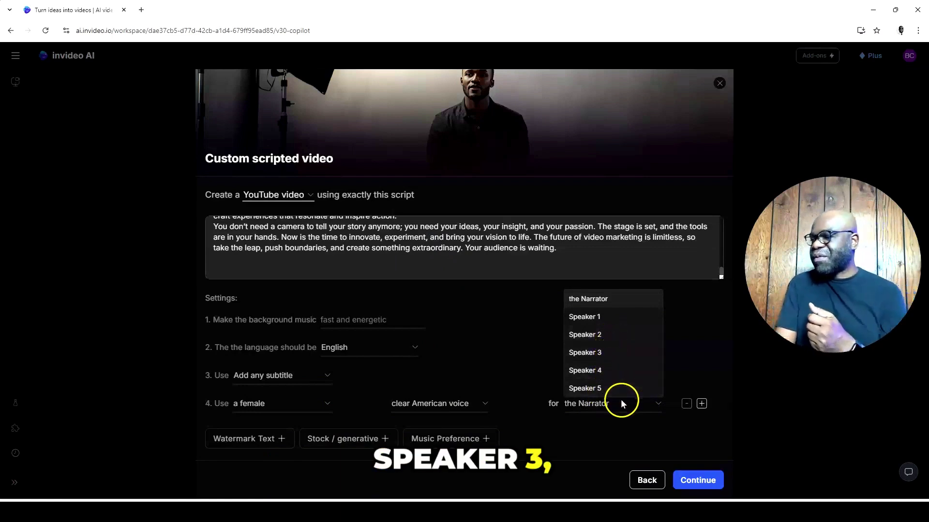
left_click(646, 419)
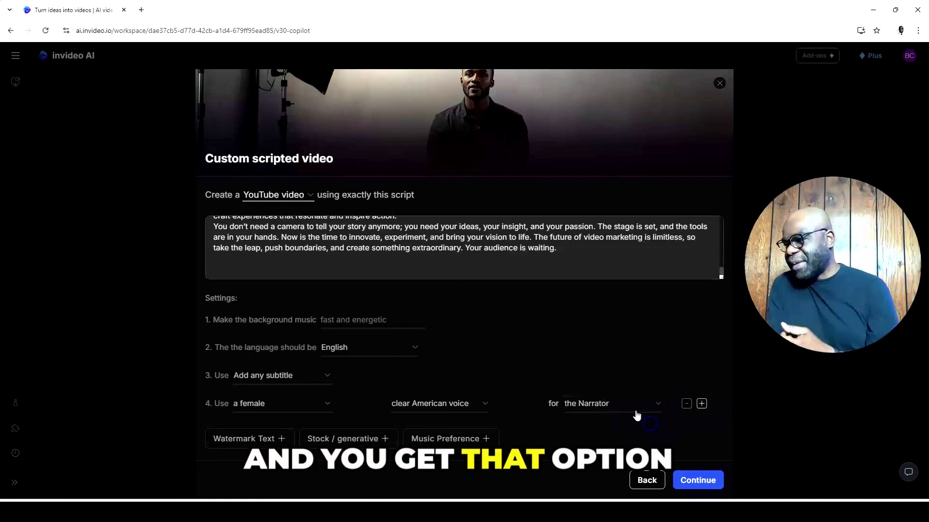
Add a blank watermark text setting and a media source setting that uses only stock media.
left_click(266, 438)
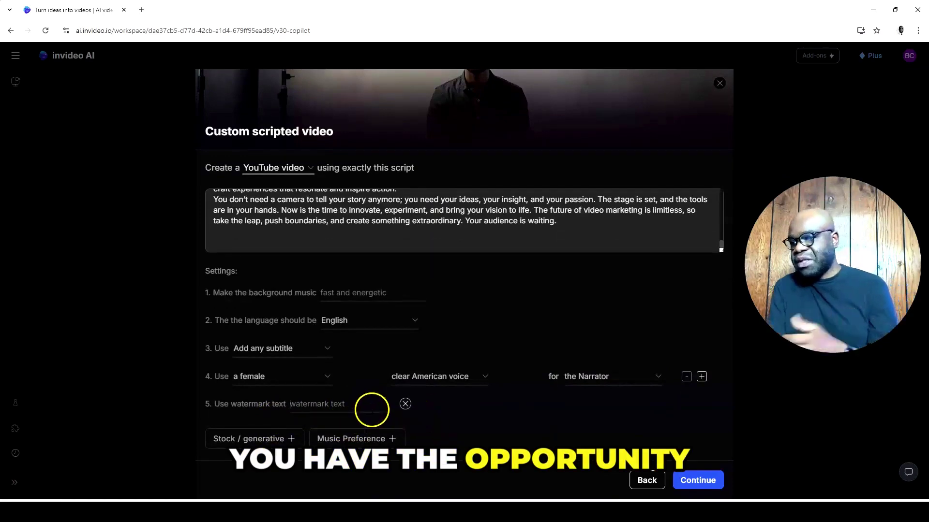
left_click(404, 405)
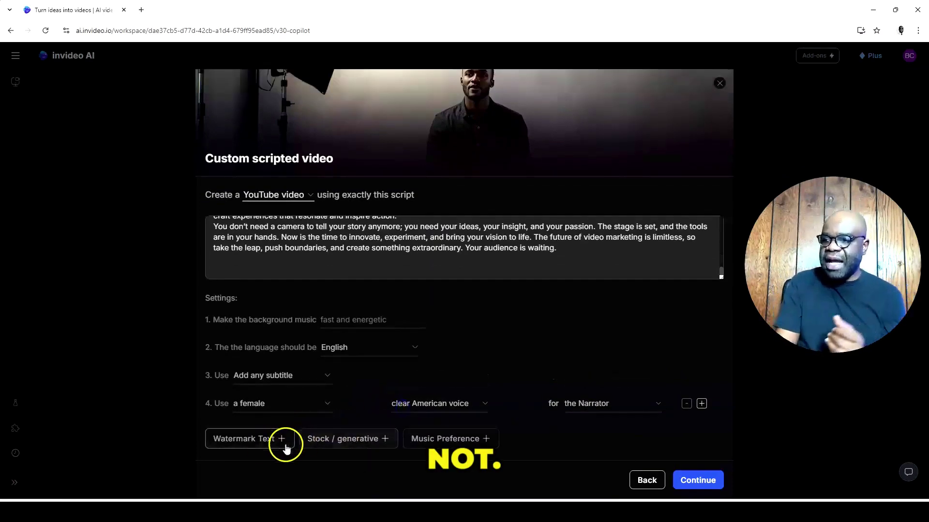
left_click(338, 441)
left_click(256, 439)
scroll(456, 378, "down", 1)
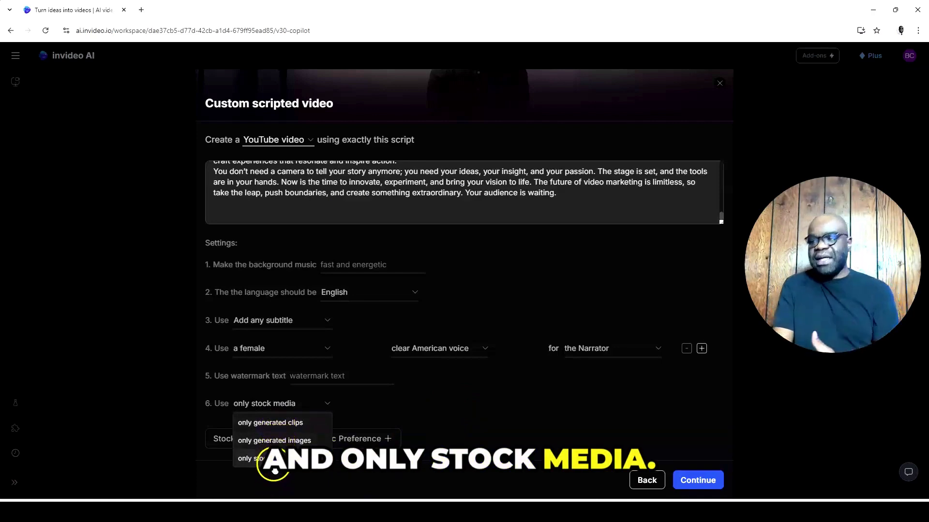
left_click(279, 458)
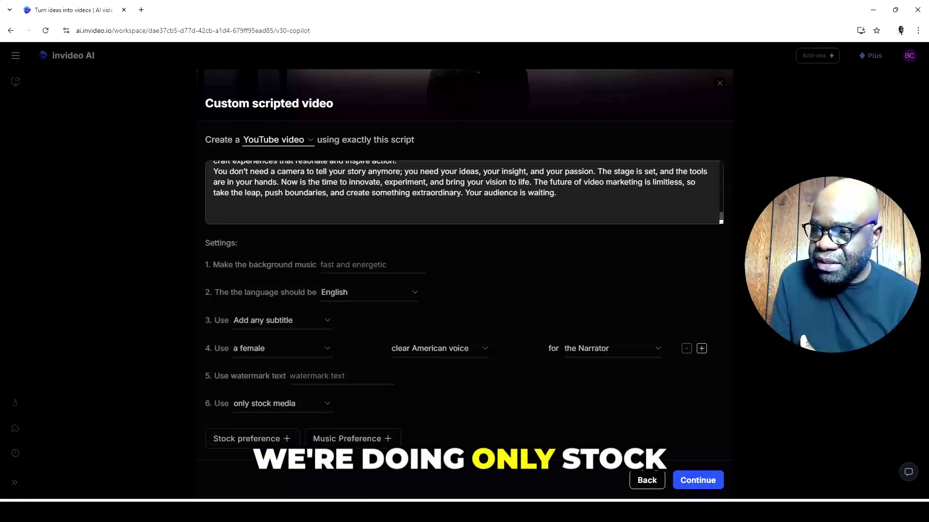
Add a stock preference setting and keep it at "Use iStock as needed".
left_click(289, 442)
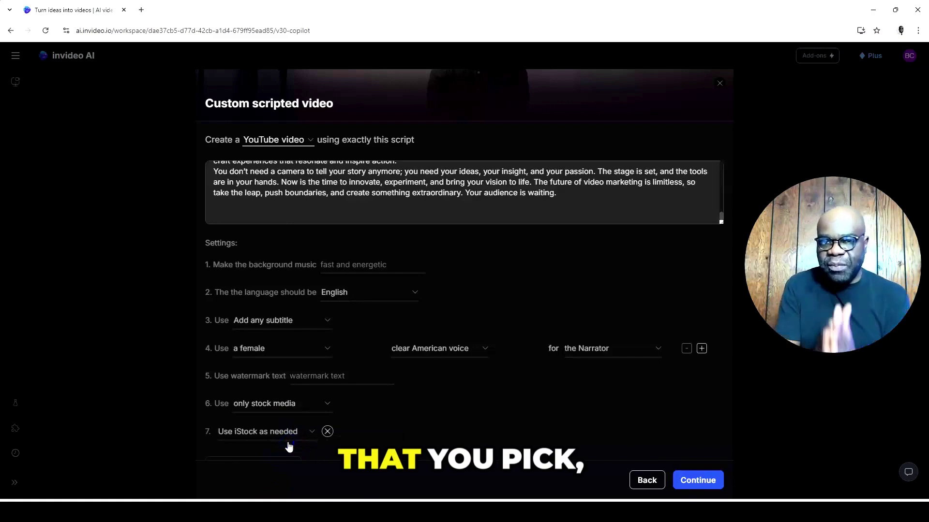
scroll(338, 422, "down", 1)
left_click(310, 403)
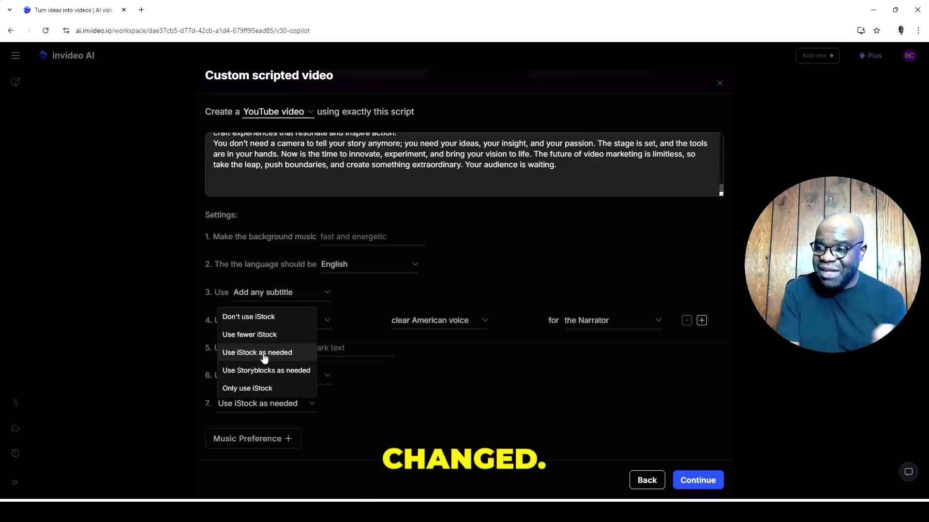
left_click(292, 442)
Add a music preference setting and keep it at "Use the best audio available".
left_click(292, 442)
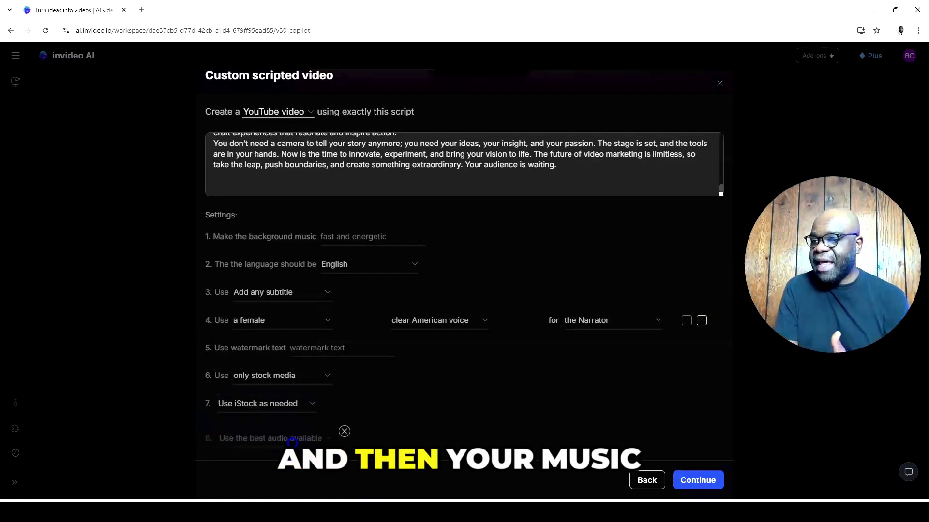
left_click(306, 431)
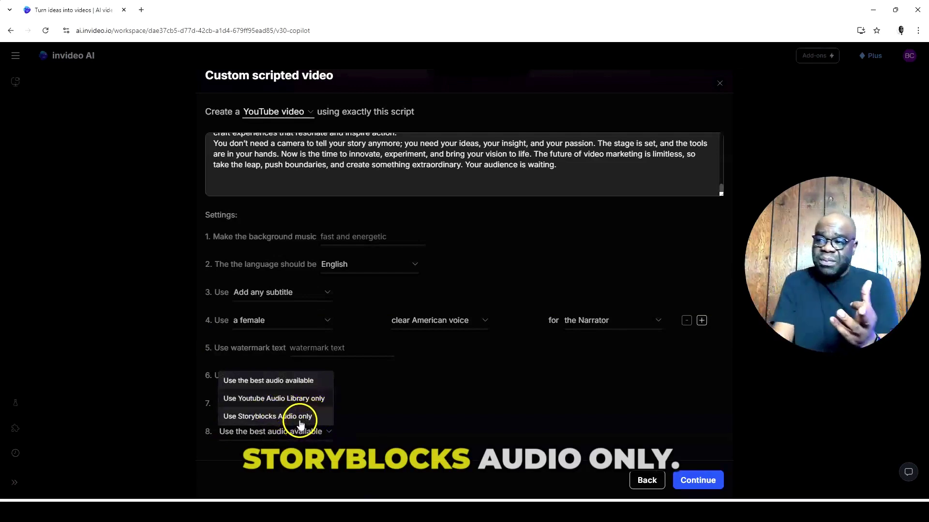
left_click(399, 404)
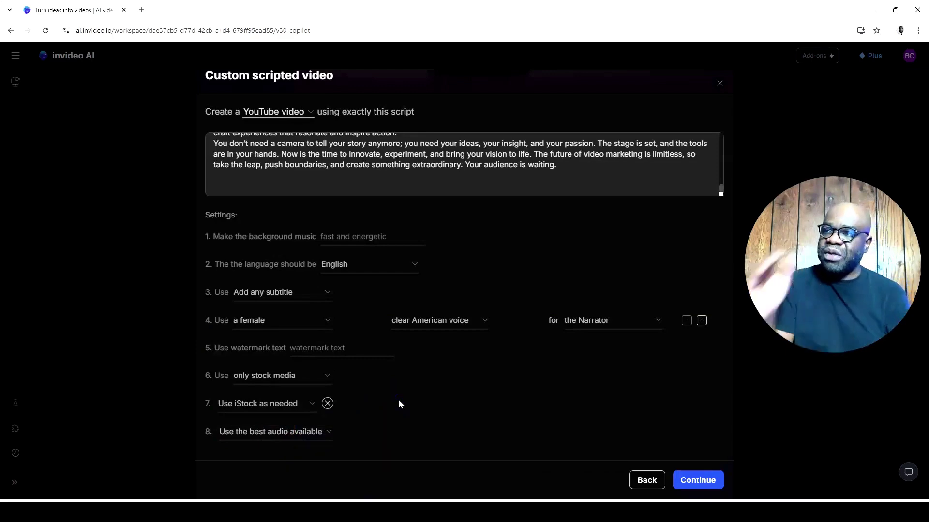
Confirm the custom script settings so that they are turned into the video prompt.
scroll(387, 375, "up", 2)
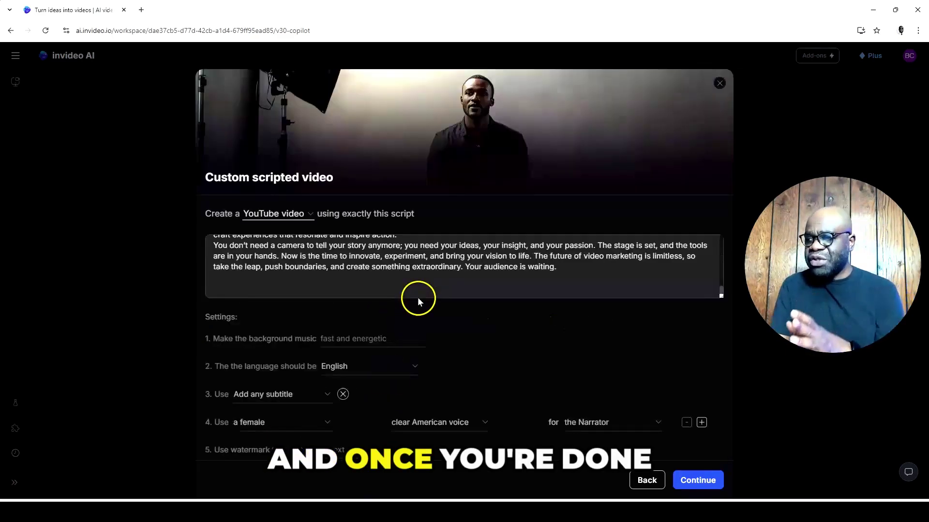
left_click(698, 481)
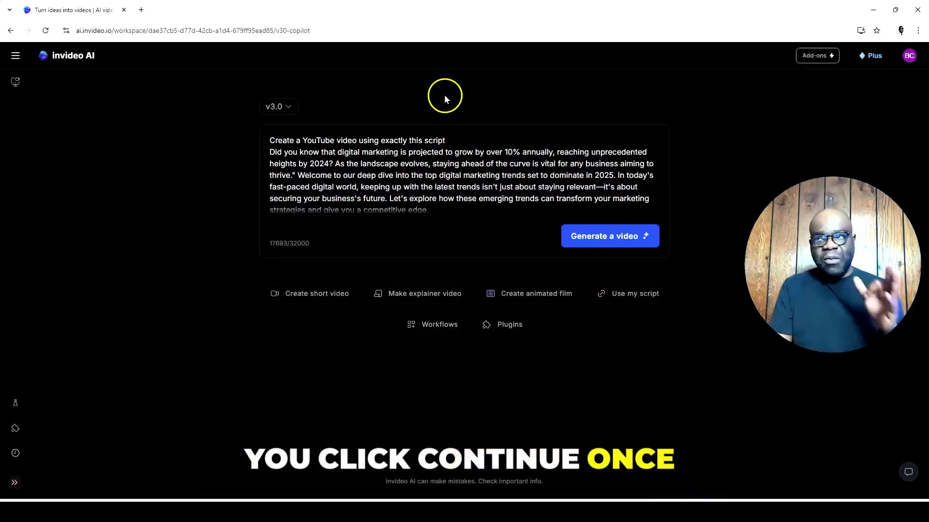
scroll(420, 191, "down", 5)
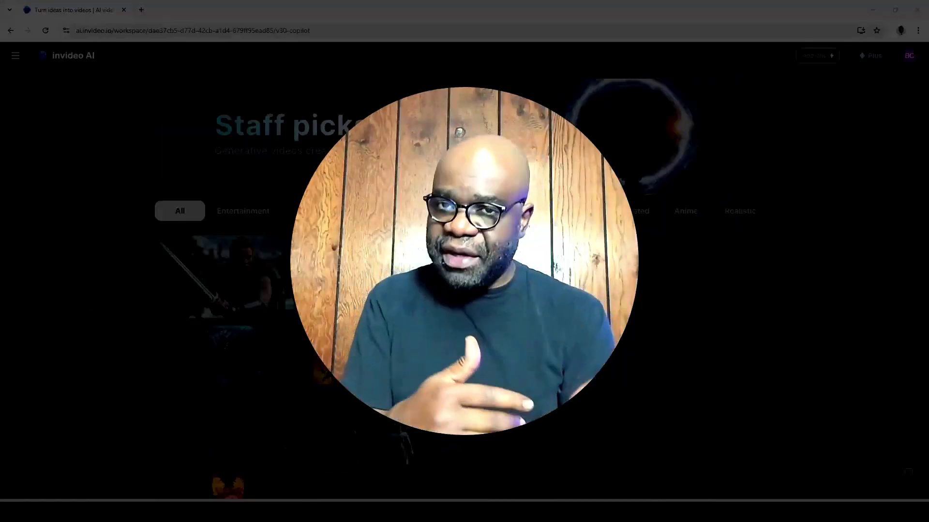
Pause the generated marketing trends video and open it for editing with its media clips shown.
left_click(265, 312)
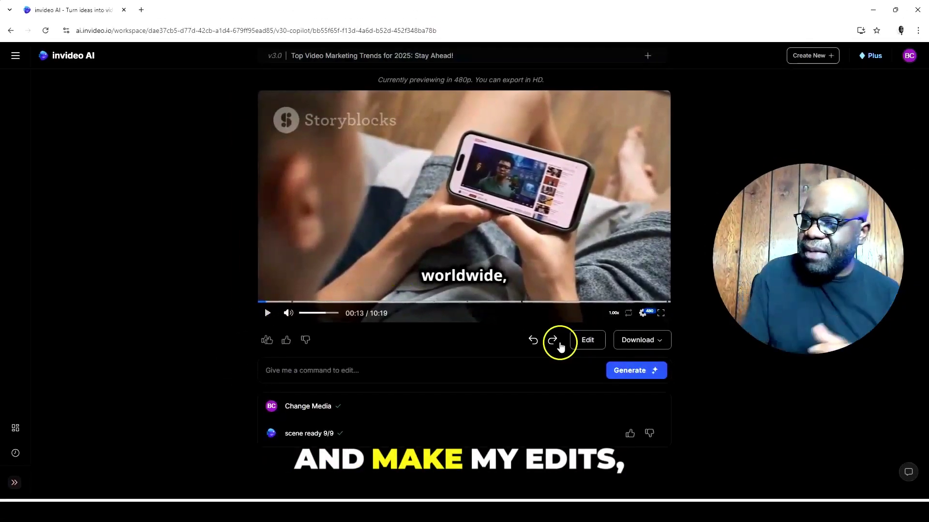
left_click(585, 345)
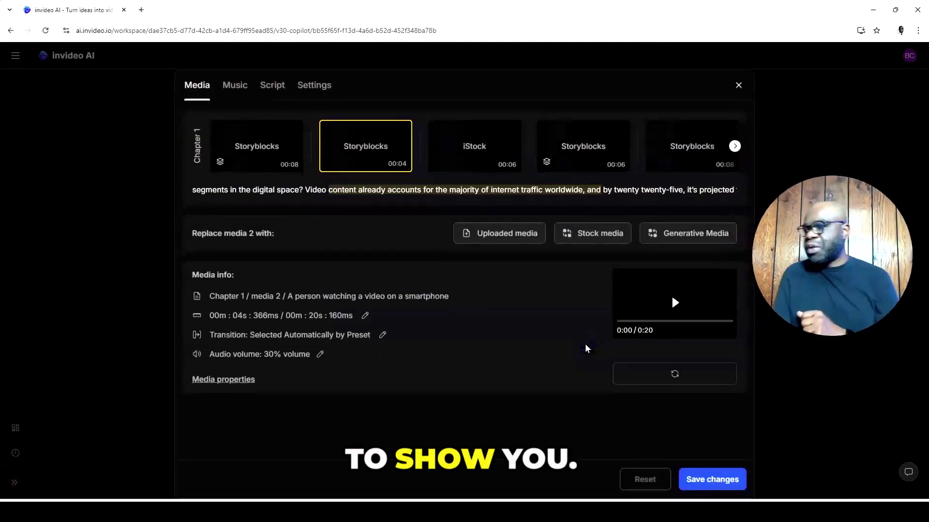
left_click(739, 85)
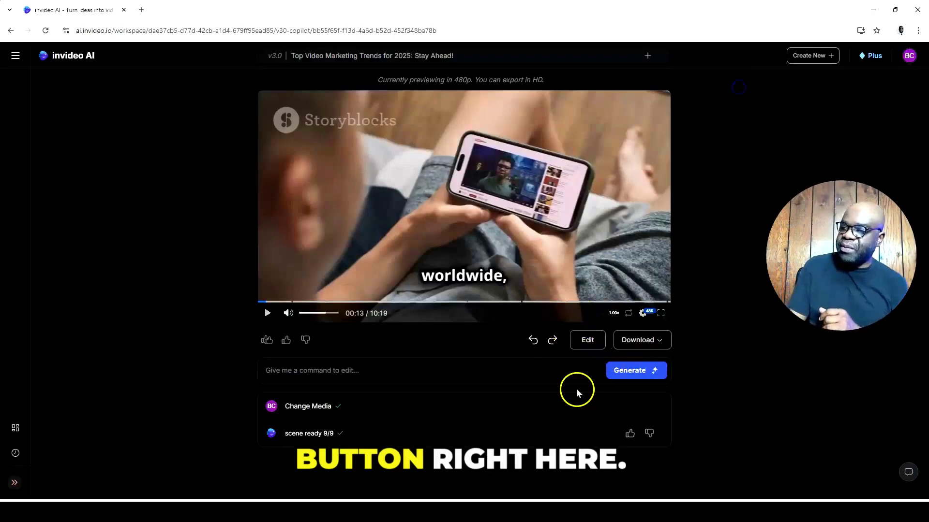
left_click(587, 340)
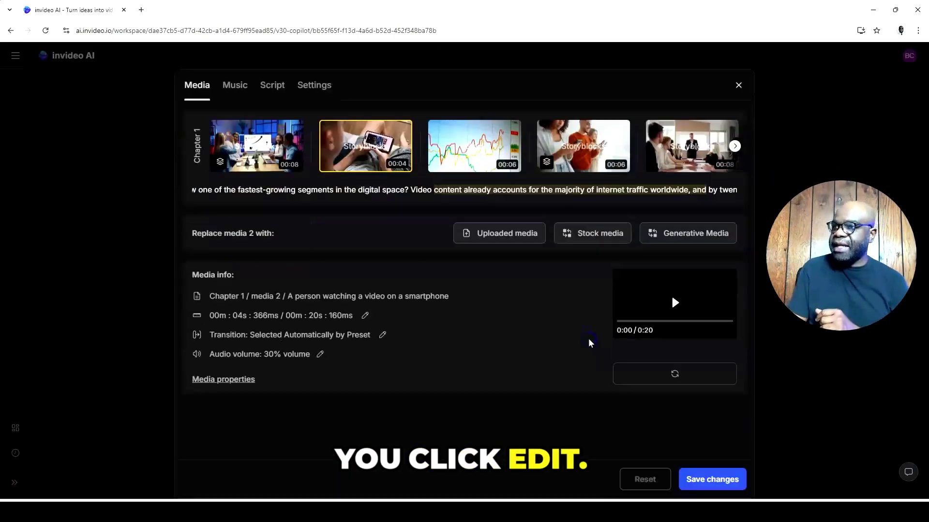